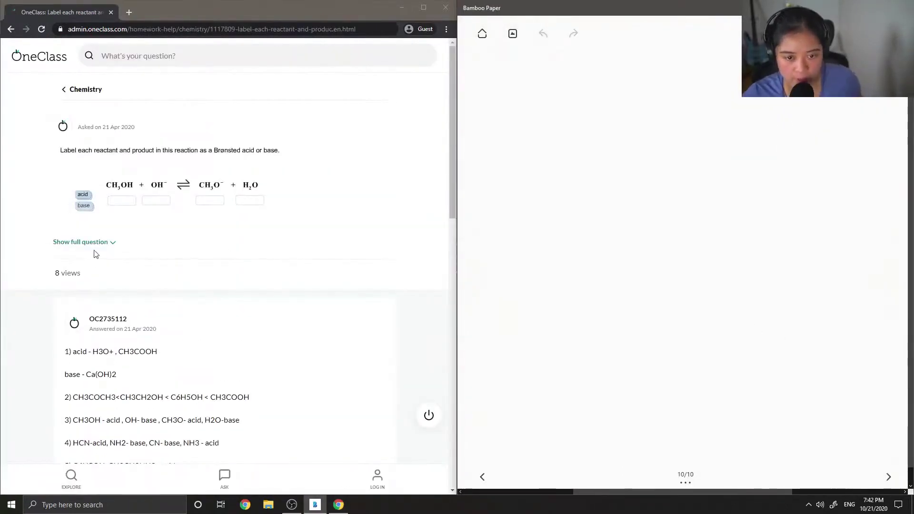
Expand 'Show full question' to reveal the whole CH3OH + OH⁻ labelling question.
left_click(85, 242)
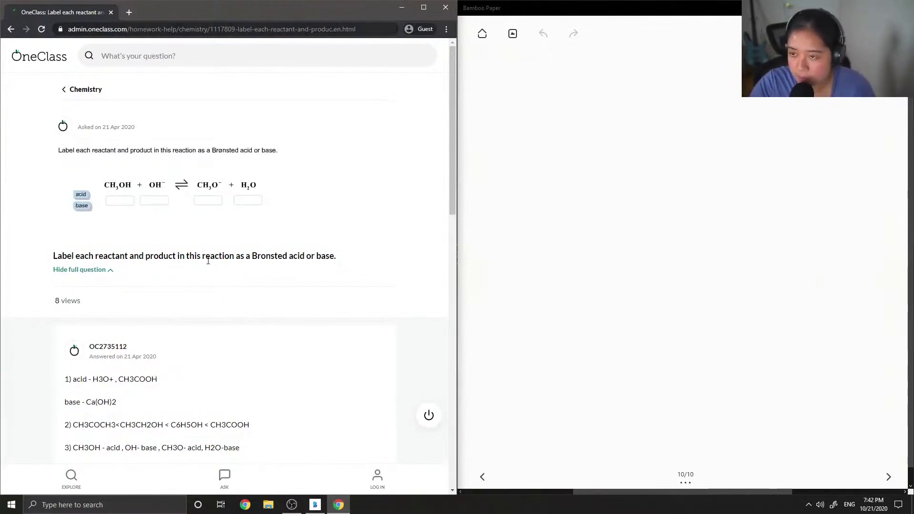
Write '9.)' and 'Brønsted Acid = proton donors (H+)' in red.
mouse_move(477, 65)
left_mouse_down()
mouse_move(486, 81)
mouse_move(479, 119)
mouse_move(493, 116)
left_mouse_up()
left_click(482, 71)
left_click_drag(498, 109, 520, 118)
mouse_move(526, 104)
left_mouse_down()
mouse_move(528, 119)
mouse_move(597, 119)
left_mouse_up()
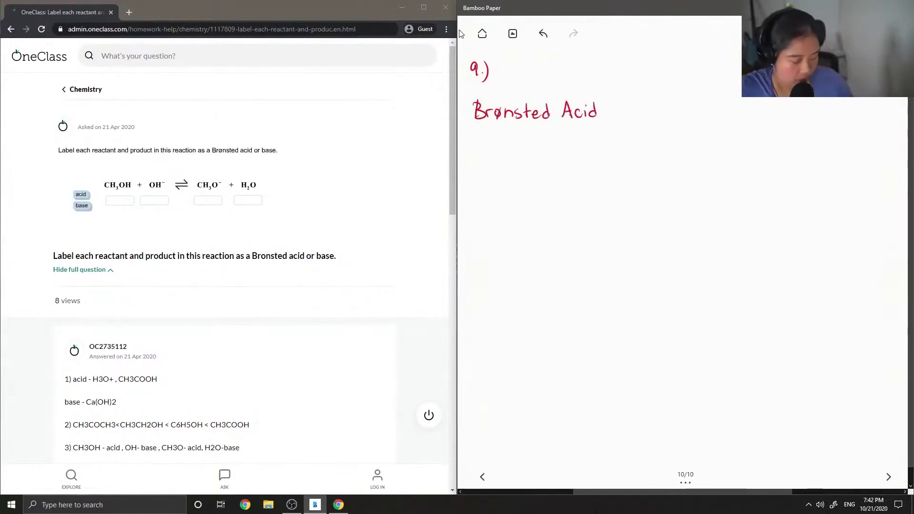
mouse_move(607, 114)
left_mouse_down()
mouse_move(626, 105)
mouse_move(699, 112)
left_mouse_up()
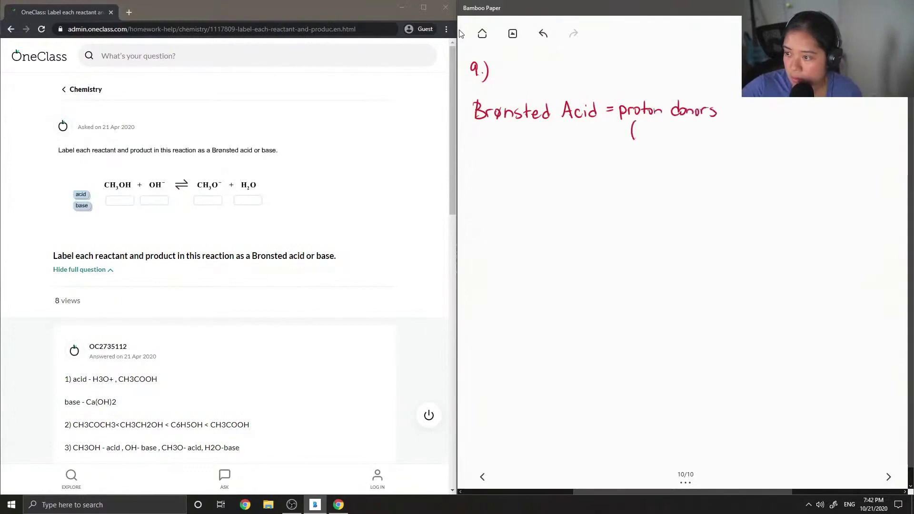
left_click_drag(643, 130, 650, 130)
mouse_move(650, 123)
left_mouse_down()
mouse_move(650, 138)
mouse_move(656, 126)
left_mouse_up()
left_click_drag(654, 123, 663, 139)
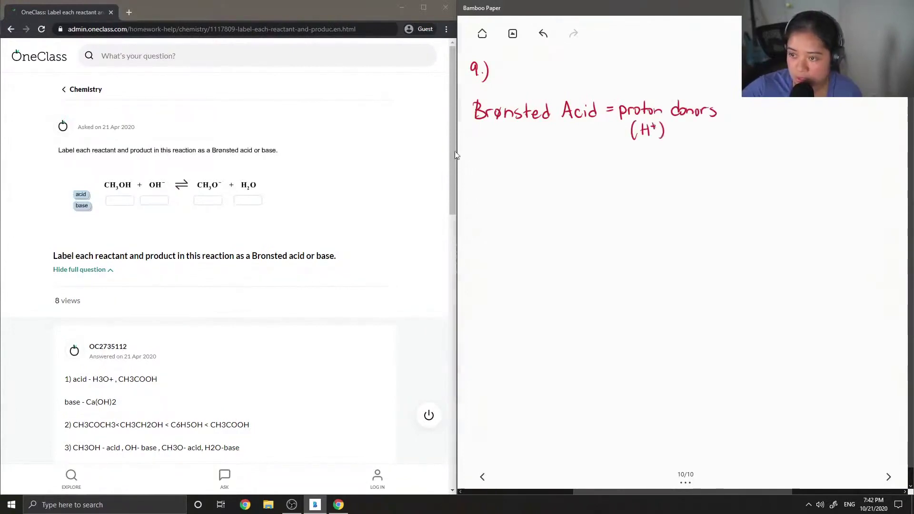
Write 'Brønsted Base = proton acceptors (H+)' below the acid definition.
mouse_move(479, 168)
left_mouse_down()
mouse_move(479, 184)
mouse_move(497, 175)
left_mouse_up()
mouse_move(506, 175)
left_mouse_down()
mouse_move(505, 187)
mouse_move(638, 184)
mouse_move(652, 171)
left_mouse_up()
left_click_drag(657, 170, 713, 177)
mouse_move(718, 174)
left_mouse_down()
mouse_move(725, 181)
mouse_move(754, 170)
left_mouse_up()
left_click_drag(763, 169, 757, 176)
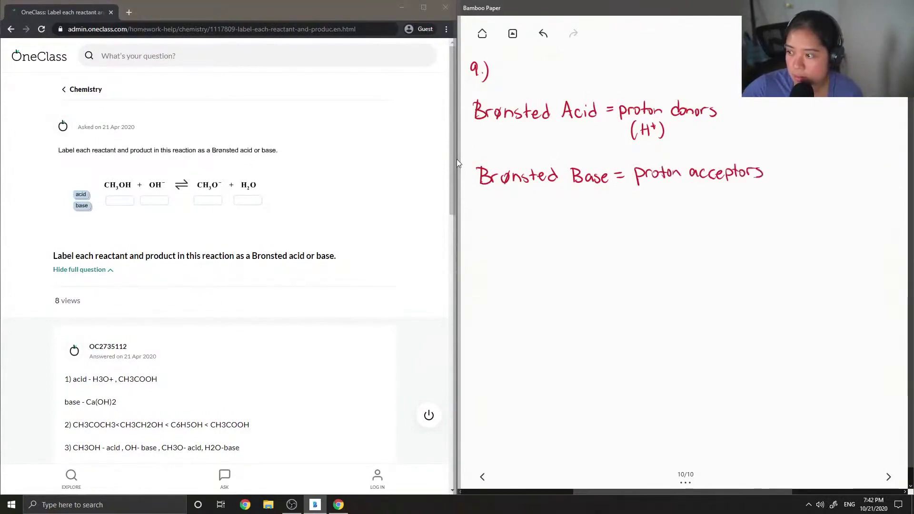
mouse_move(654, 183)
left_mouse_down()
mouse_move(653, 194)
mouse_move(692, 204)
left_mouse_up()
Switch the ink to blue and write CH3OH below the definitions.
left_click(829, 33)
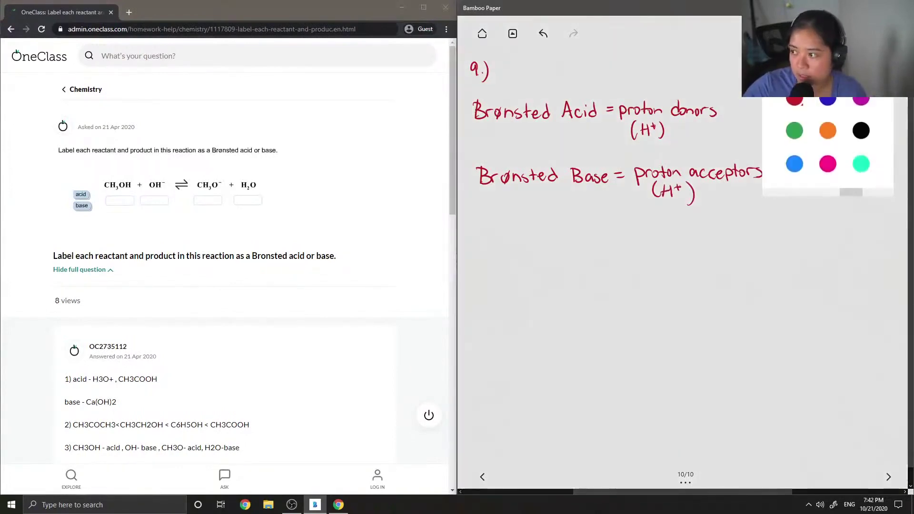
left_click(794, 100)
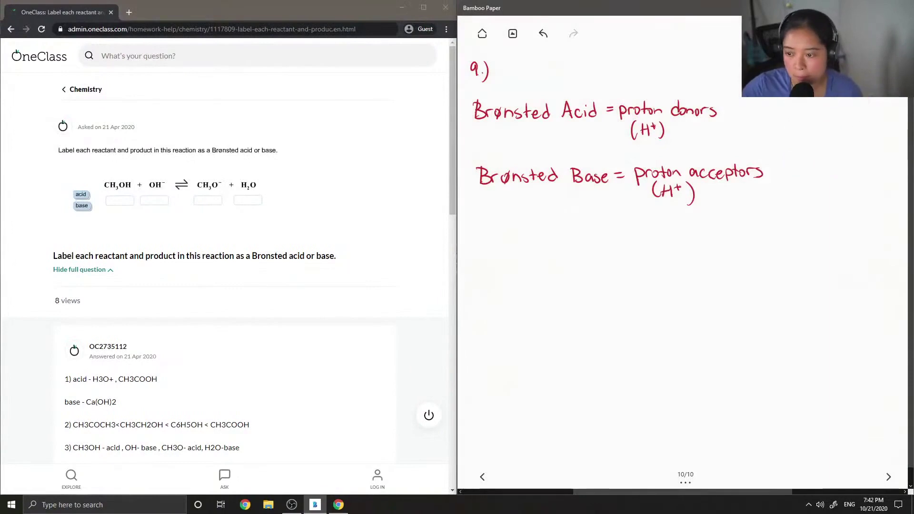
mouse_move(501, 247)
left_mouse_down()
mouse_move(504, 261)
mouse_move(524, 249)
left_mouse_up()
mouse_move(533, 247)
left_mouse_down()
mouse_move(532, 261)
mouse_move(543, 253)
left_mouse_up()
mouse_move(543, 246)
left_mouse_down()
mouse_move(543, 261)
mouse_move(565, 250)
left_mouse_up()
Complete the equation with + OH⁻ ⇌ CH3O⁻ + H2O.
mouse_move(560, 245)
left_mouse_down()
mouse_move(559, 255)
mouse_move(580, 244)
mouse_move(673, 256)
left_mouse_up()
mouse_move(672, 250)
left_mouse_down()
mouse_move(695, 261)
mouse_move(711, 243)
left_mouse_up()
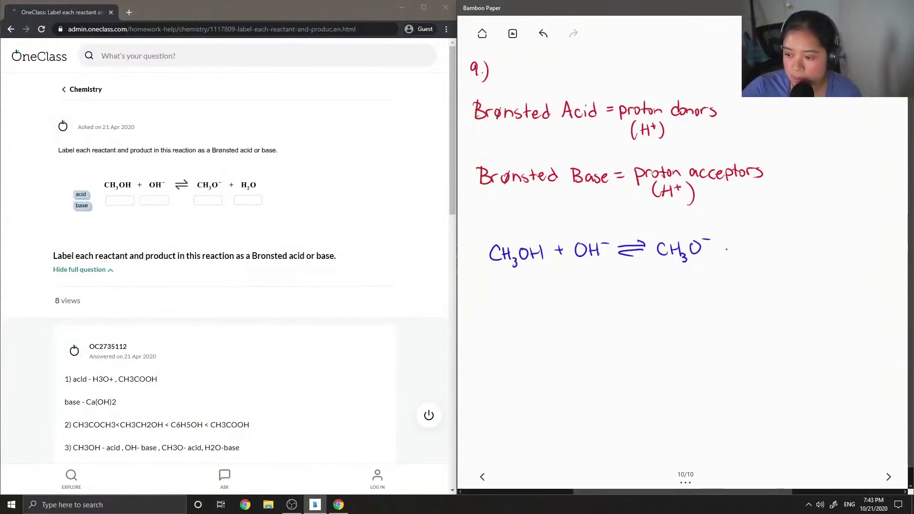
left_click_drag(726, 250, 755, 249)
mouse_move(758, 240)
left_mouse_down()
mouse_move(757, 257)
mouse_move(769, 257)
mouse_move(777, 241)
left_mouse_up()
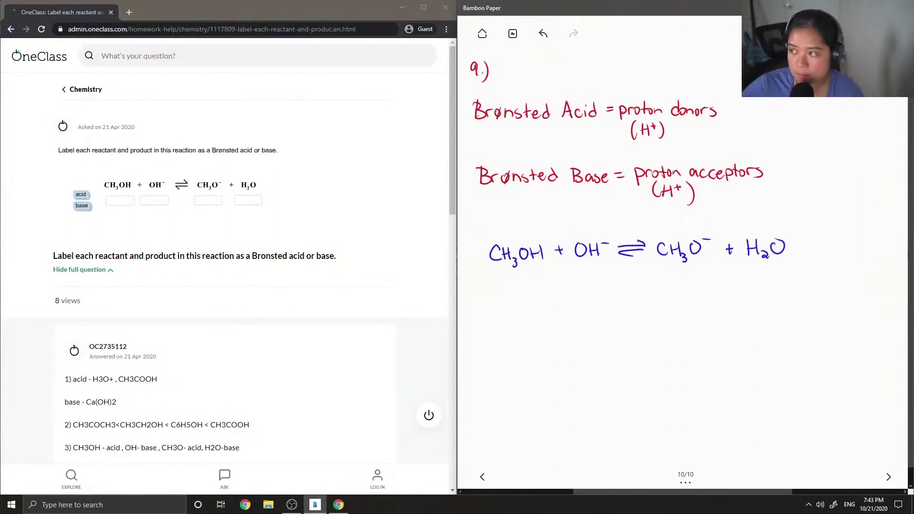
left_click(828, 33)
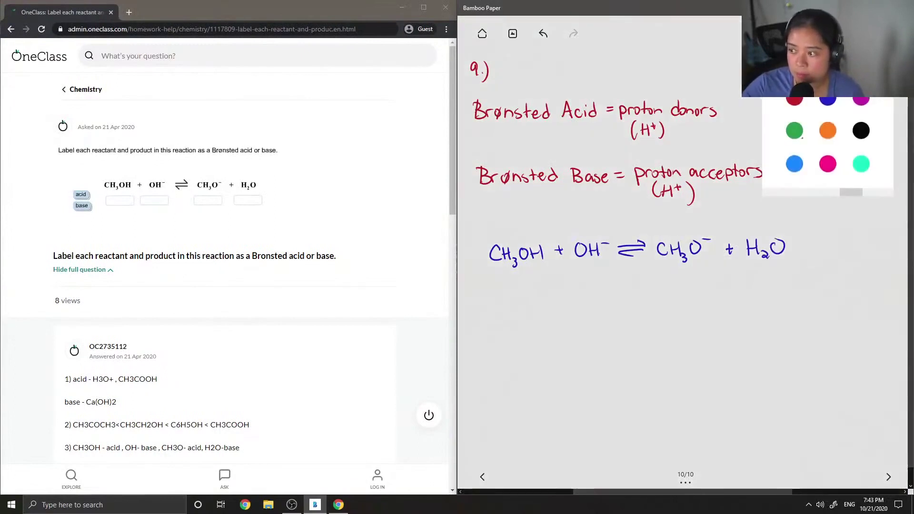
Switch the ink to green and label CH3OH 'Brønsted Acid'.
left_click(795, 130)
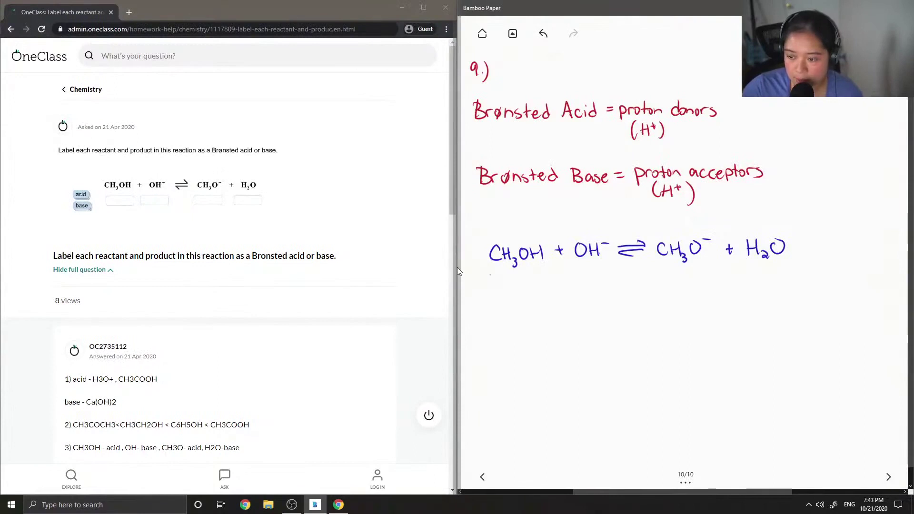
mouse_move(490, 275)
left_mouse_down()
mouse_move(491, 285)
mouse_move(515, 285)
mouse_move(504, 277)
mouse_move(527, 286)
mouse_move(542, 274)
mouse_move(502, 299)
mouse_move(510, 300)
left_mouse_up()
left_click_drag(503, 295, 523, 298)
left_click_drag(529, 287, 529, 299)
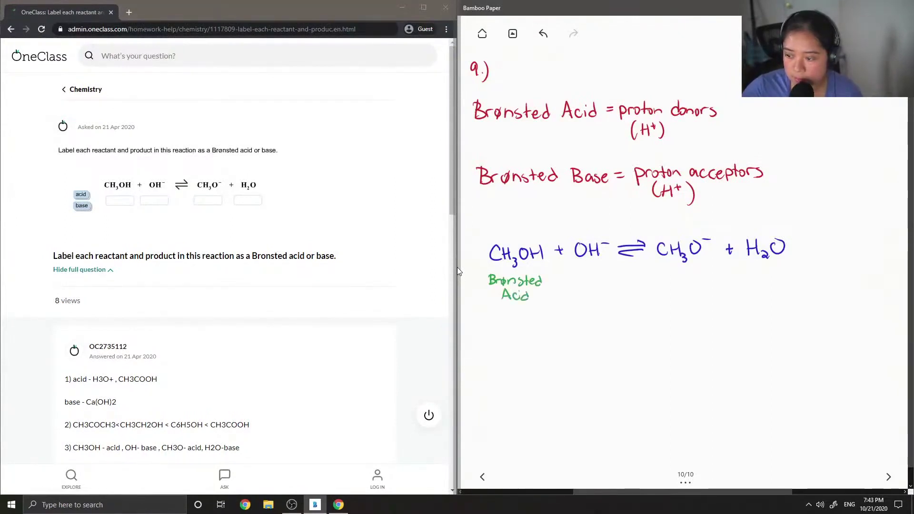
Label OH⁻ 'Brønsted Base', CH3O⁻ 'CB' and H2O 'CA'.
mouse_move(575, 270)
left_mouse_down()
mouse_move(574, 281)
mouse_move(599, 281)
left_mouse_up()
left_click_drag(604, 274, 613, 276)
mouse_move(616, 278)
left_mouse_down()
mouse_move(580, 300)
mouse_move(596, 299)
left_mouse_up()
left_click_drag(605, 293, 616, 298)
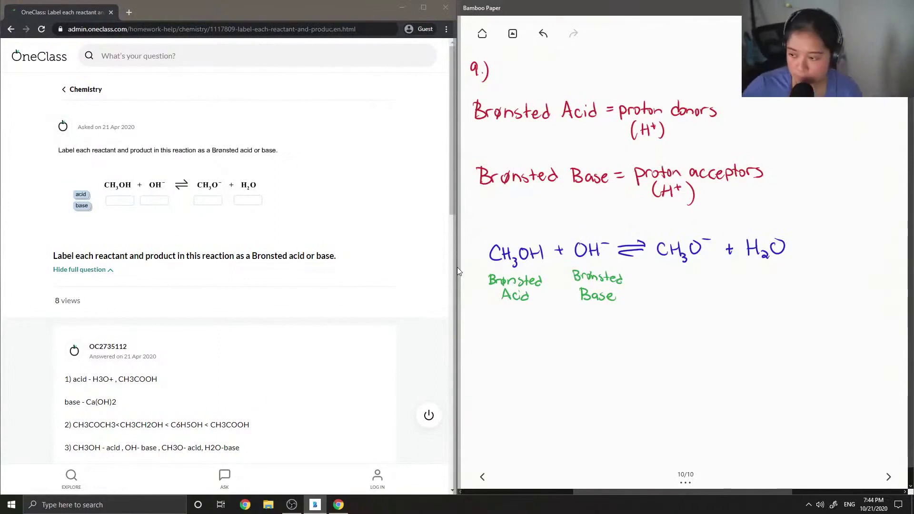
left_click_drag(685, 276, 685, 286)
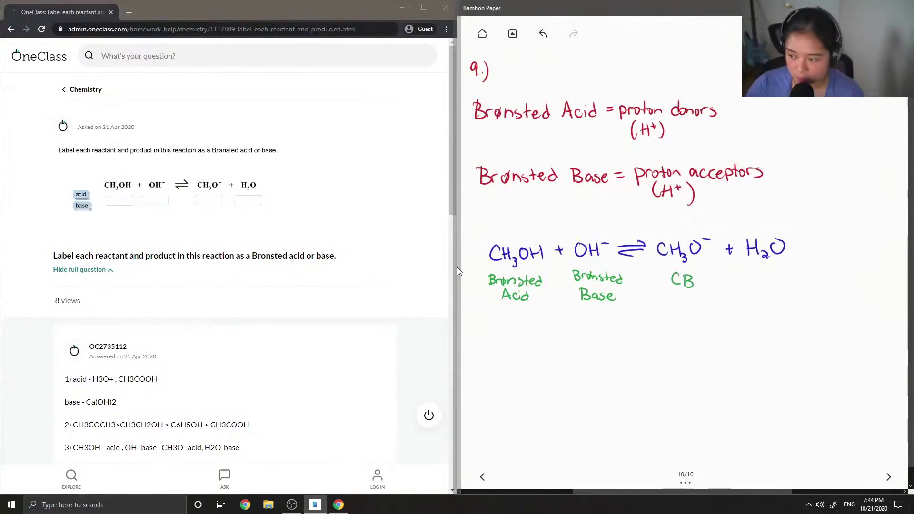
mouse_move(764, 274)
left_mouse_down()
mouse_move(763, 287)
mouse_move(778, 288)
left_mouse_up()
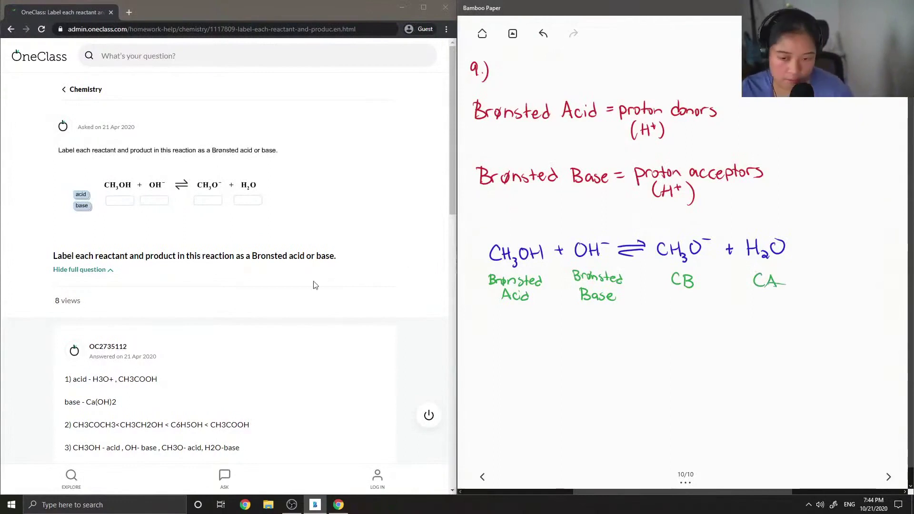
scroll(304, 278, "down", 2)
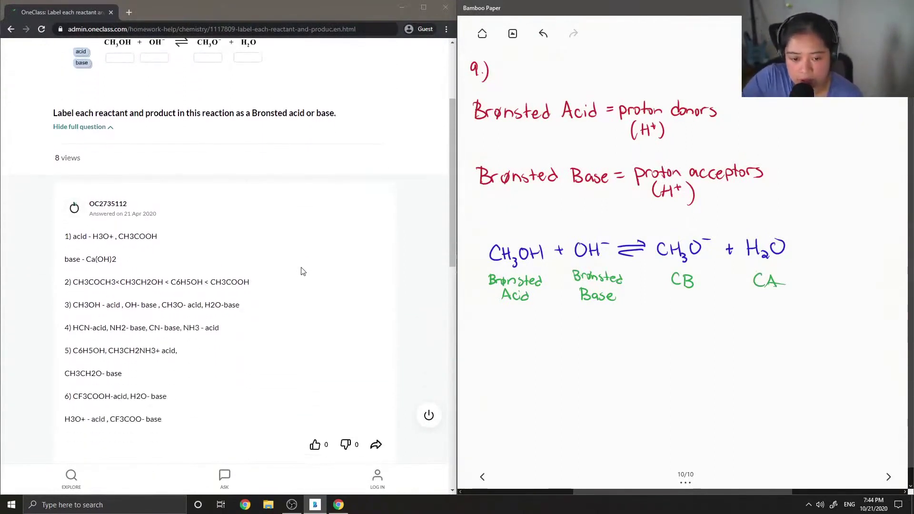